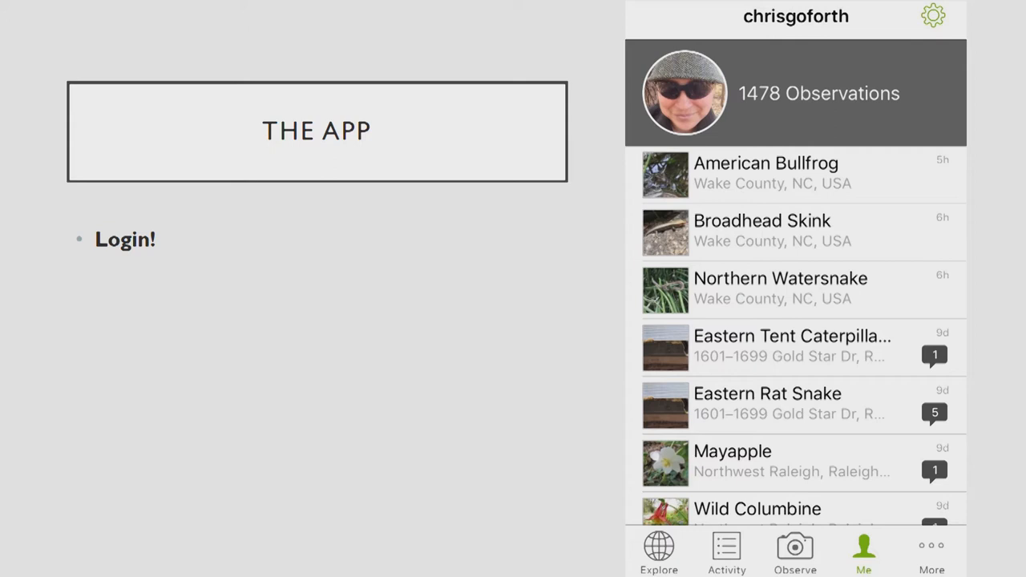
Reveal the bullet telling viewers to tap 'observe' to get started.
key(Right)
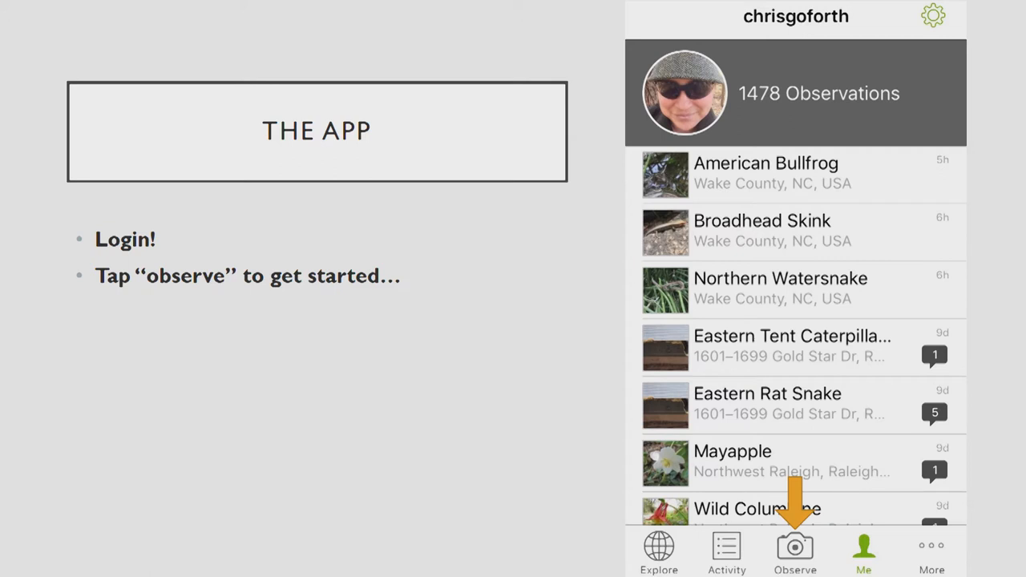
Advance to the slide showing the Details form with the lizard photo.
key(Right)
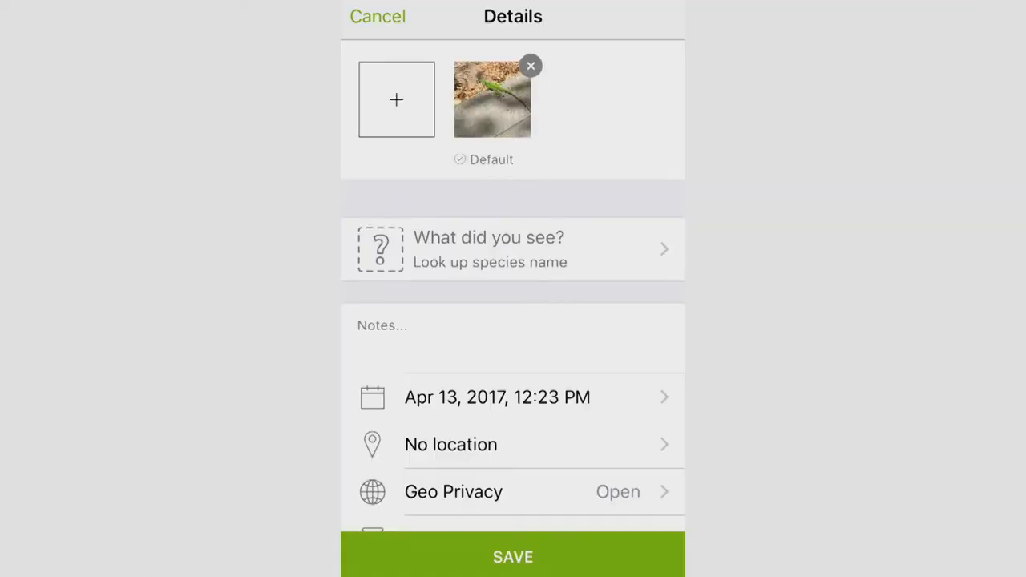